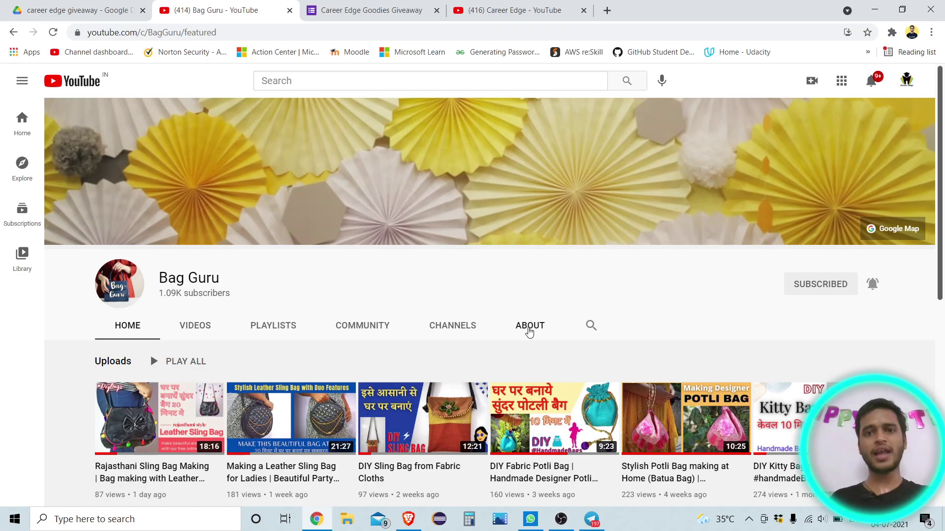
Examine the Bag Guru channel's description and details, its uploaded videos and its home page
left_click(529, 327)
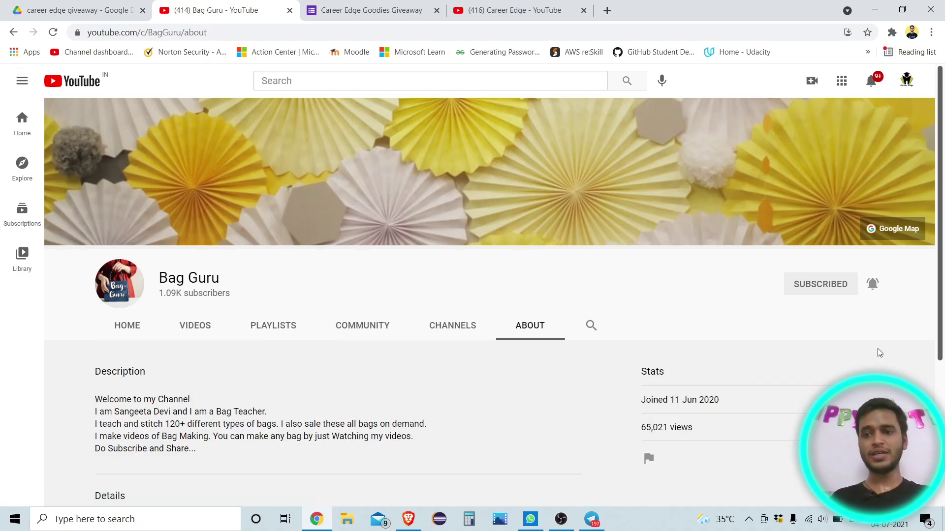
left_click_drag(944, 297, 943, 384)
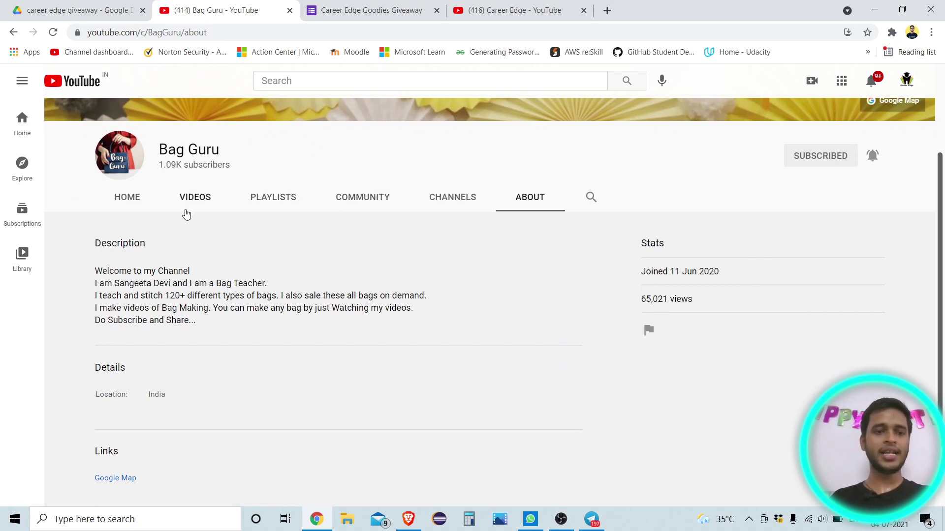
left_click(187, 195)
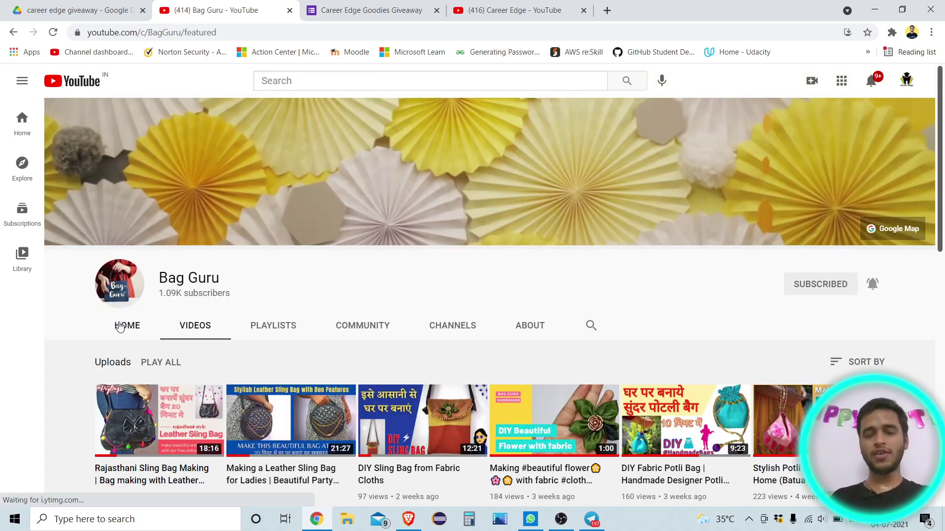
left_click(119, 327)
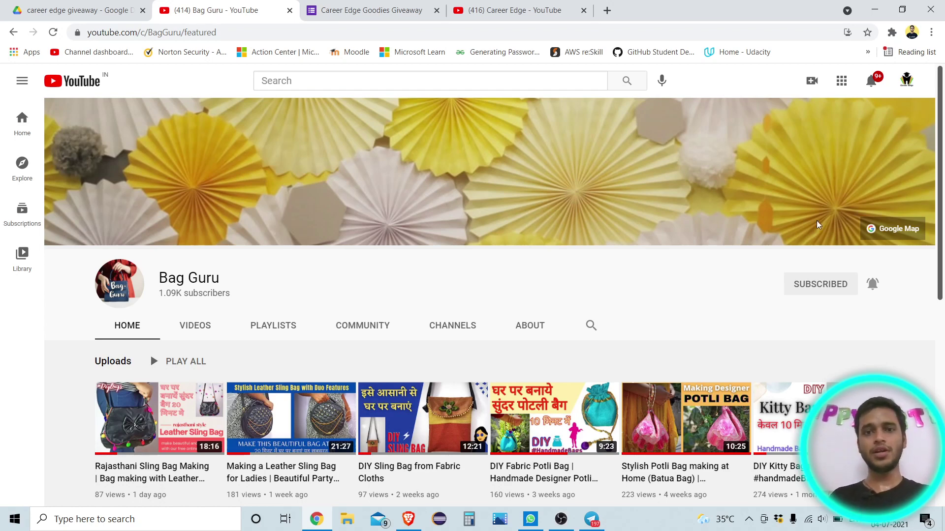
scroll(943, 203, "down", 3)
scroll(943, 204, "up", 3)
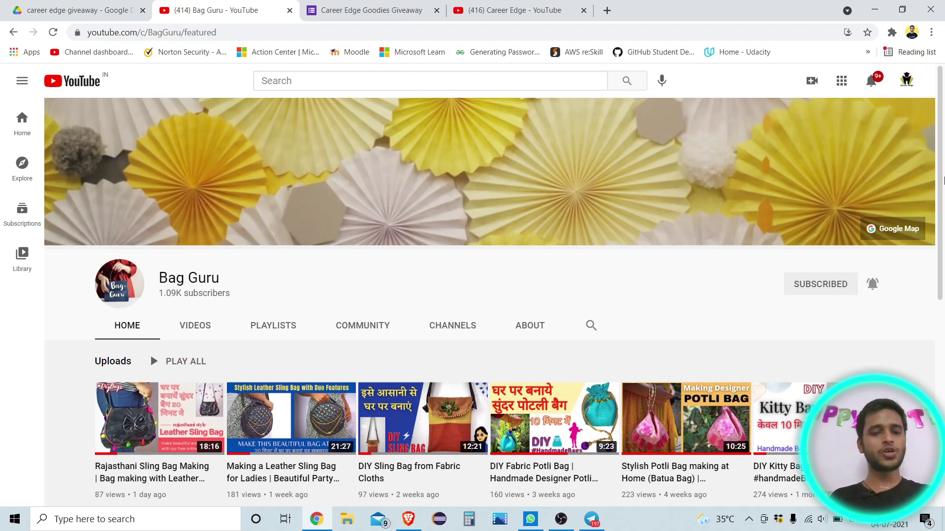
Review the Career Edge Goodies Giveaway form from its instructions and prizes through the required contact fields to the Drive link question
left_click(386, 10)
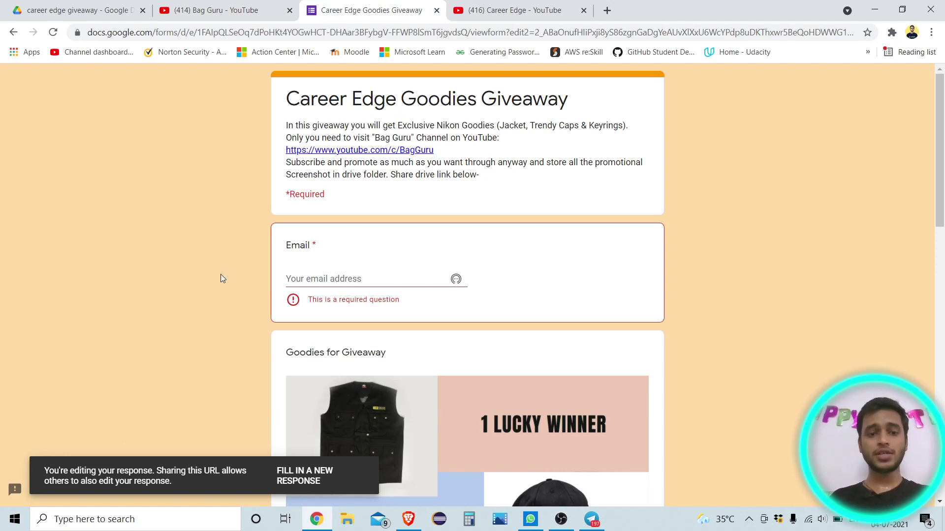
scroll(220, 278, "down", 5)
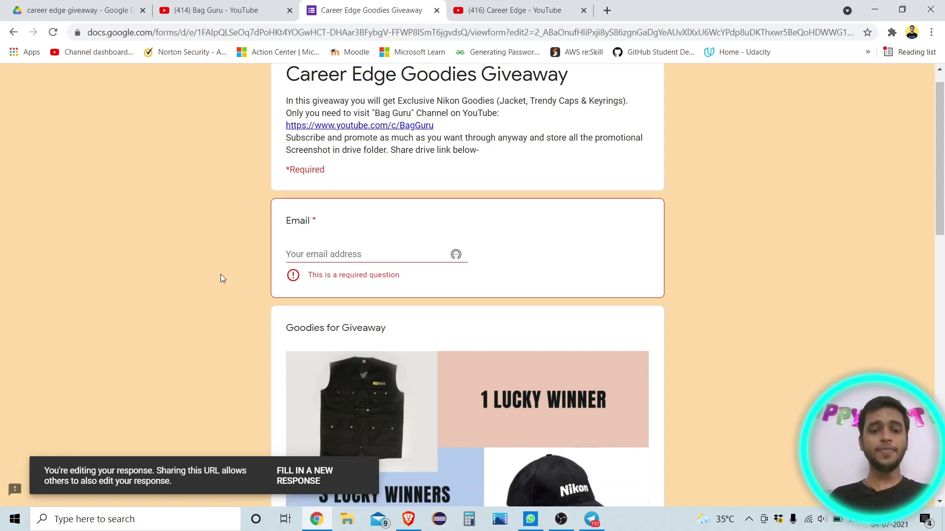
scroll(220, 278, "up", 3)
scroll(220, 279, "down", 3)
scroll(221, 278, "down", 8)
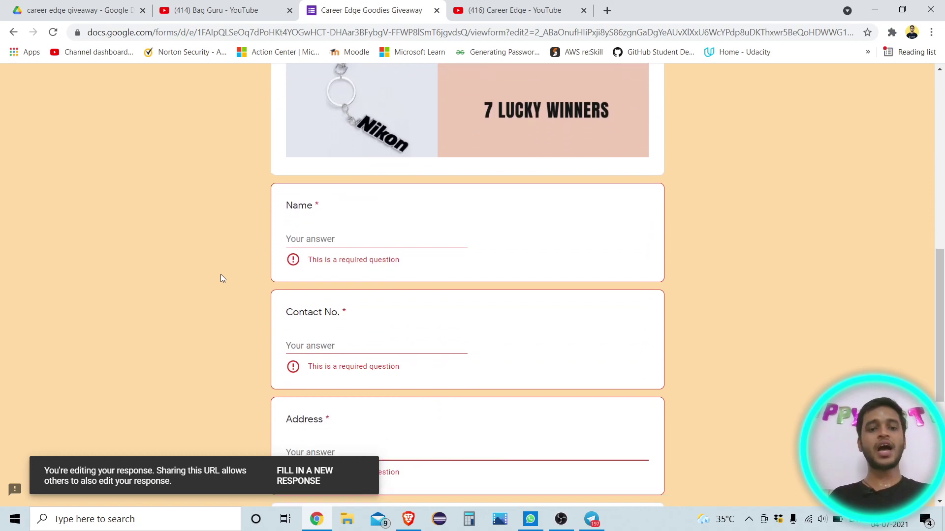
scroll(221, 279, "down", 4)
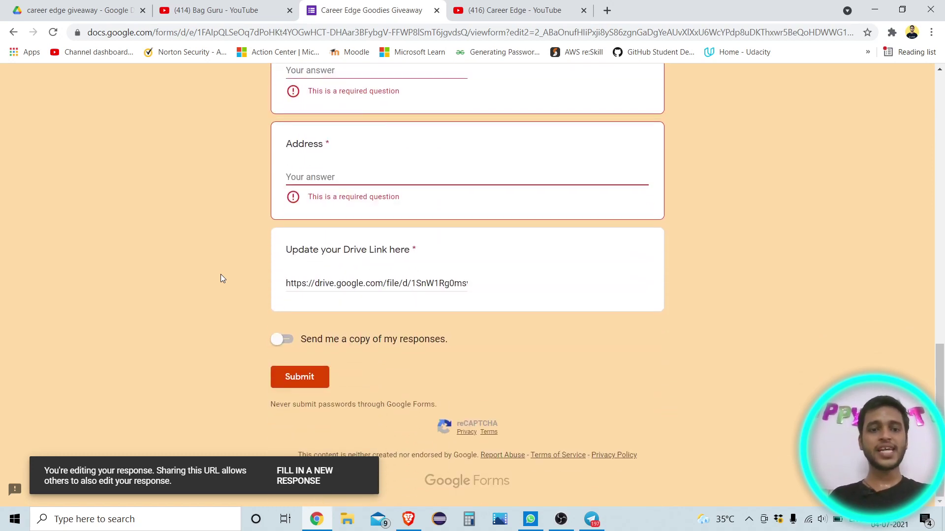
scroll(221, 279, "up", 1)
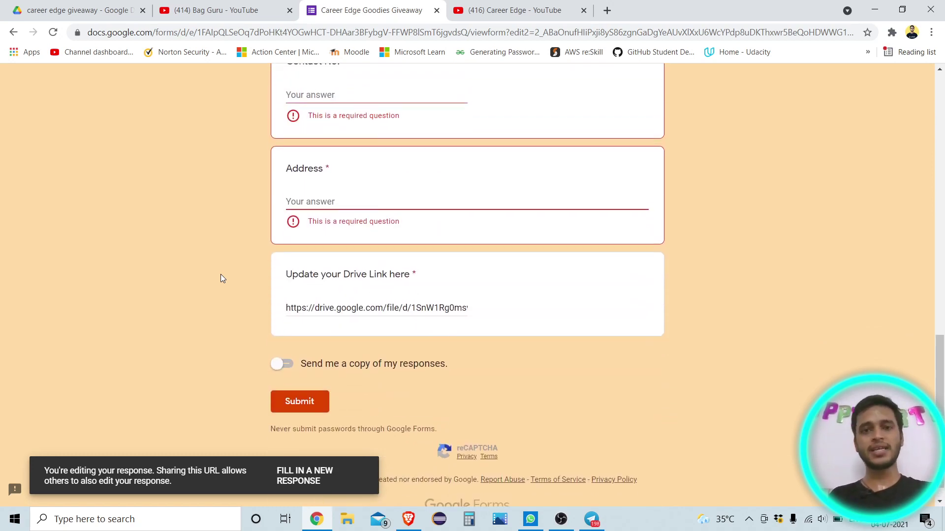
scroll(221, 278, "up", 1)
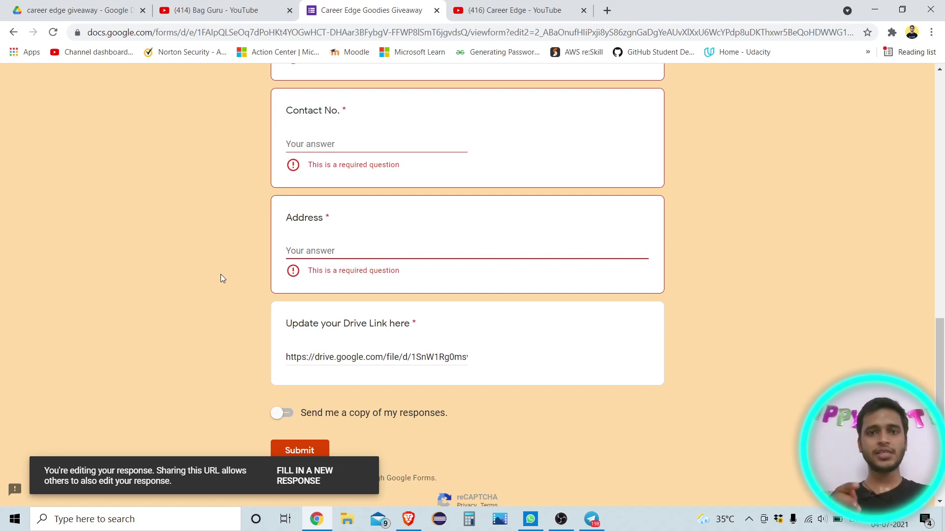
scroll(222, 274, "up", 1)
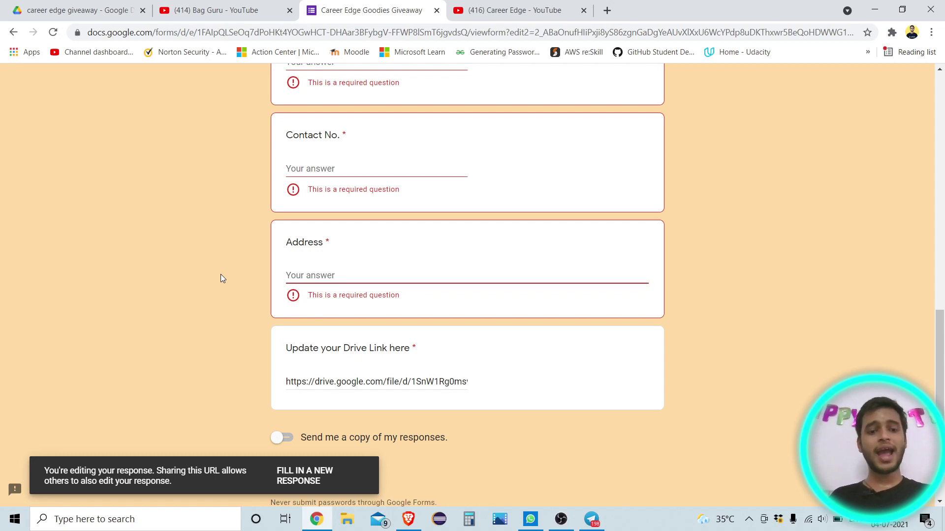
scroll(221, 275, "down", 1)
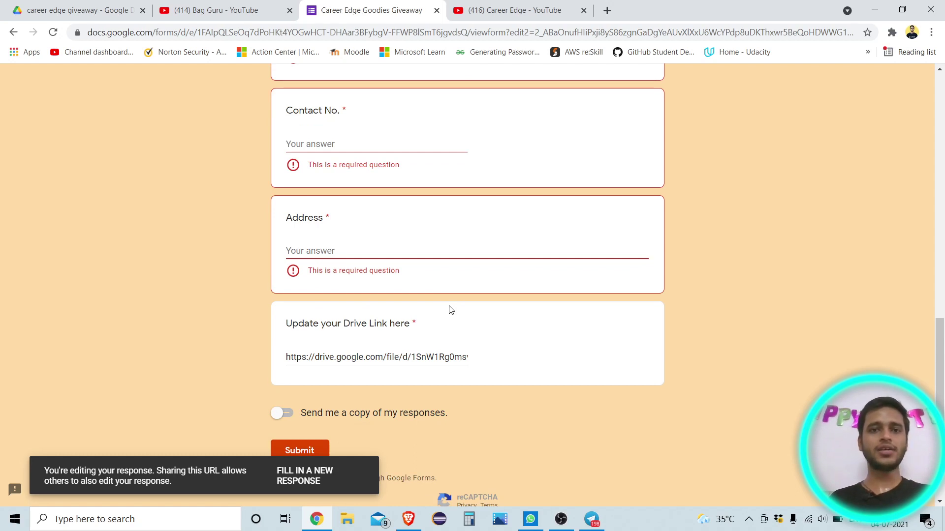
Create a new folder named "career ga" inside the "career edge giveaway" folder in Google Drive
left_click(79, 12)
left_click(411, 248)
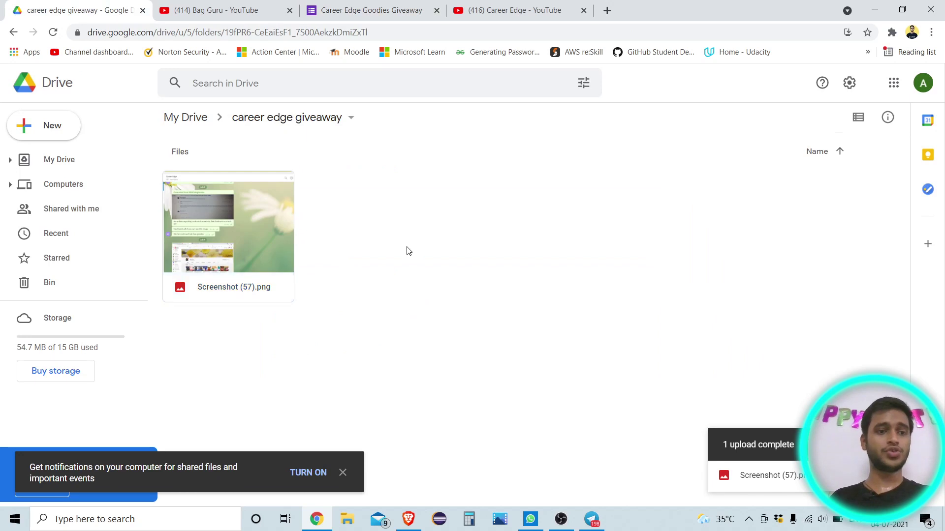
left_click(41, 138)
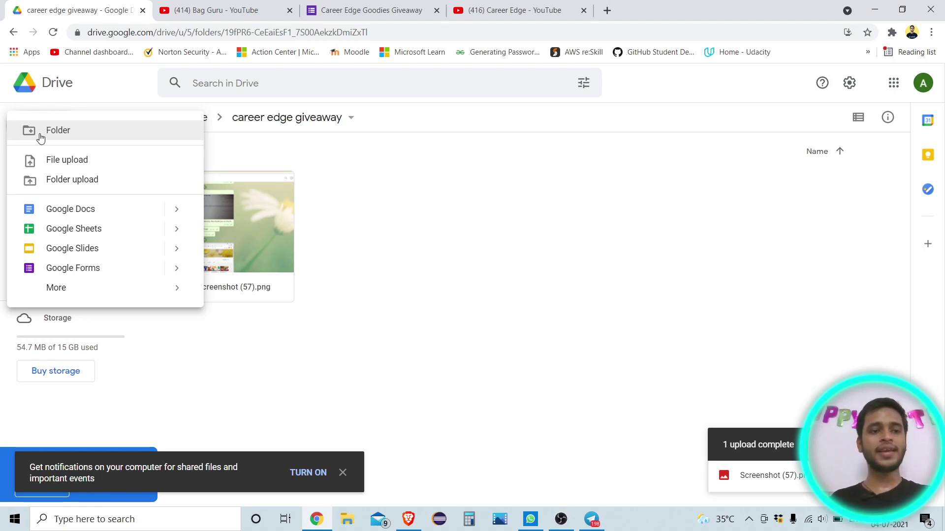
left_click(41, 138)
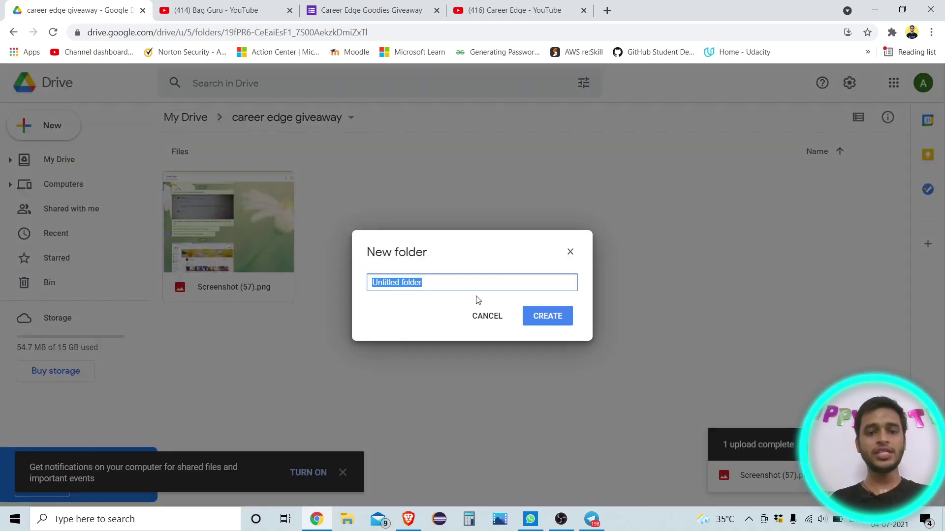
key("BackSpace")
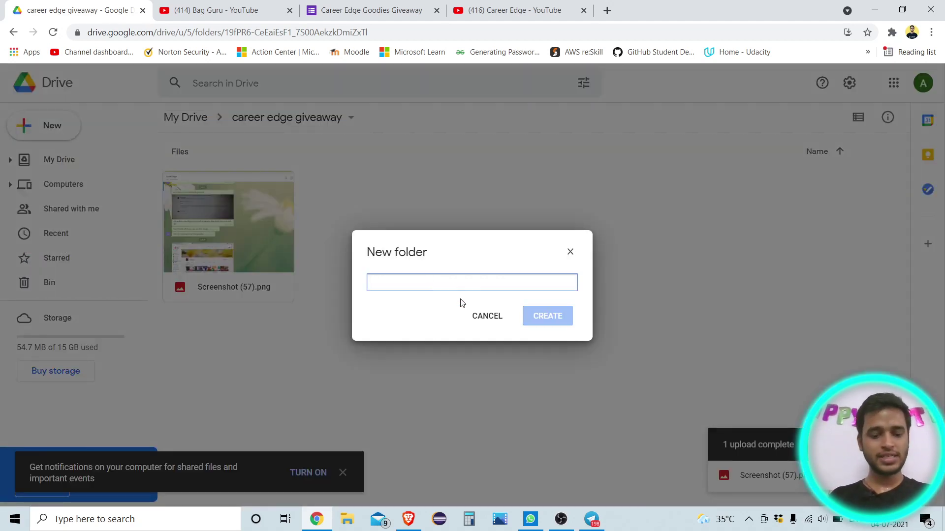
type("career ga")
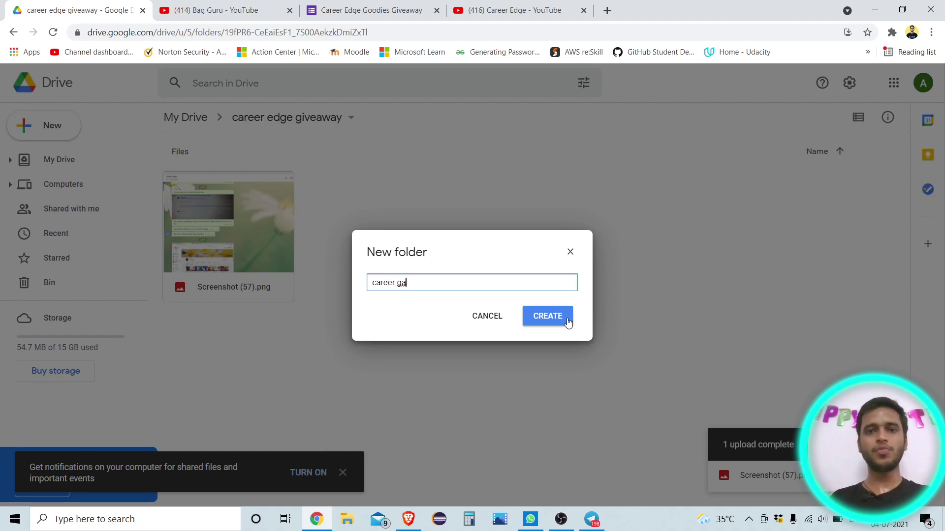
left_click(569, 323)
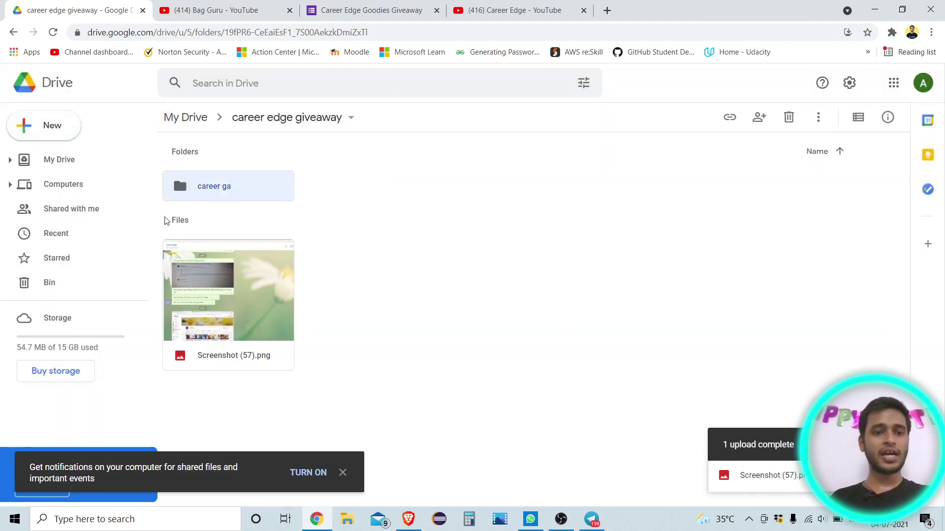
Upload the image Screenshot (57) from the Screenshots folder into the "career ga" Drive folder
double_click(248, 191)
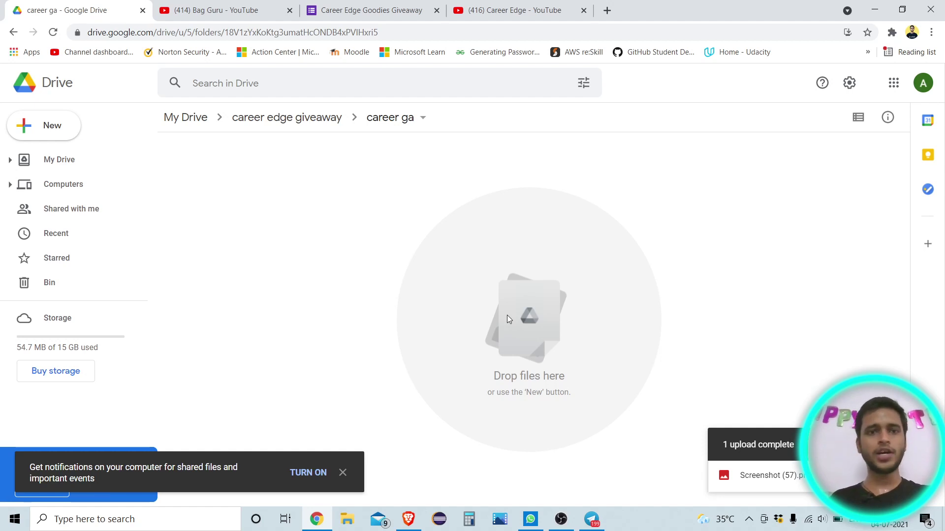
left_click(53, 125)
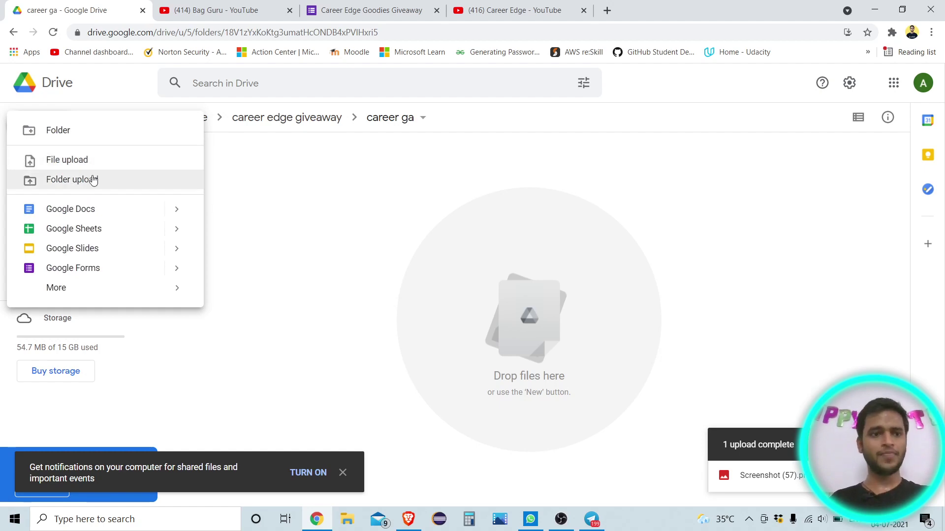
left_click(123, 159)
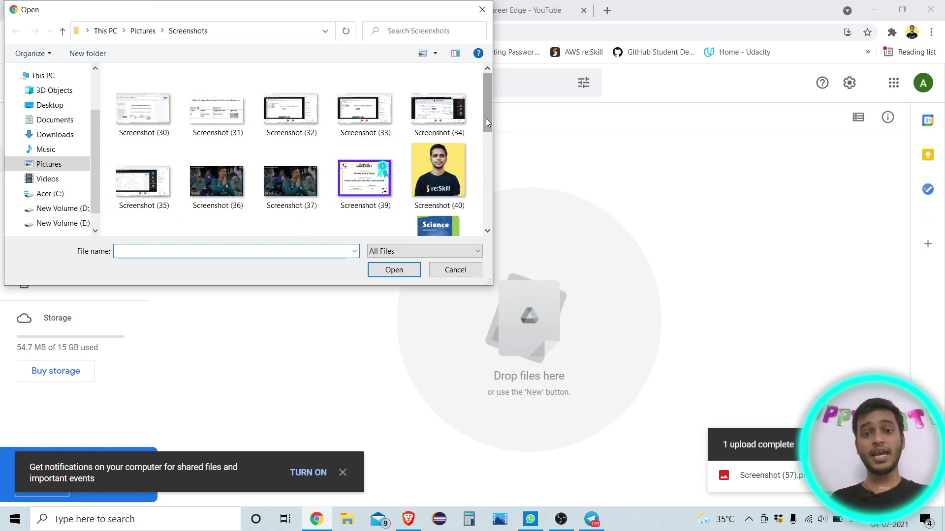
left_click_drag(485, 118, 504, 182)
left_click(217, 204)
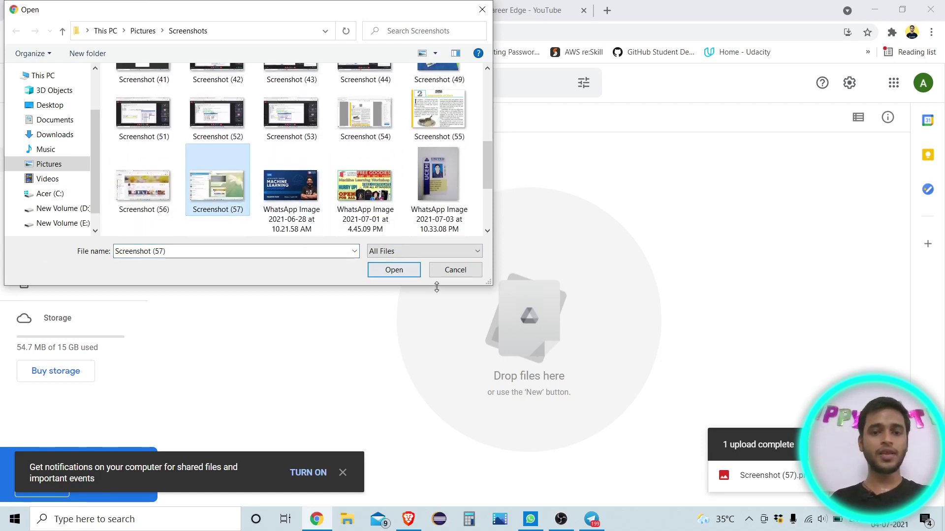
left_click(396, 270)
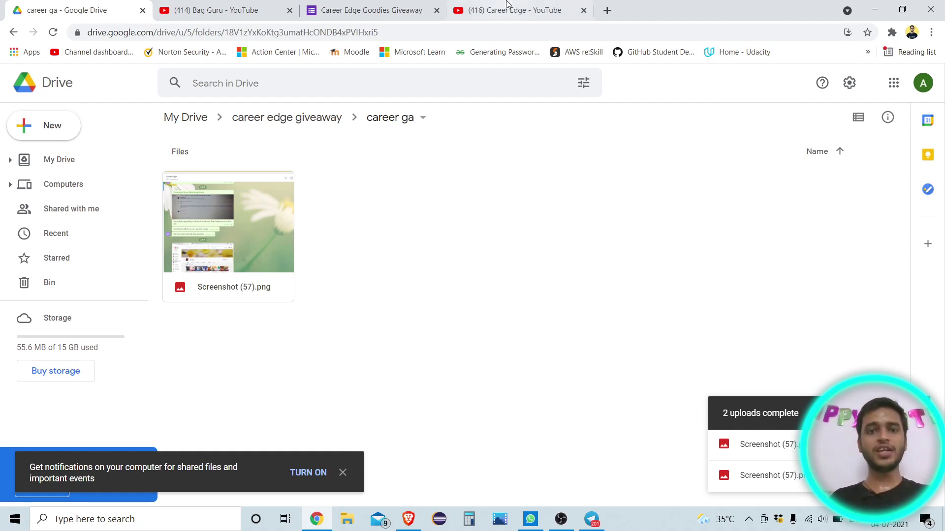
View the Career Edge YouTube channel and the giveaway form's prize images and introductory instructions
left_click(518, 10)
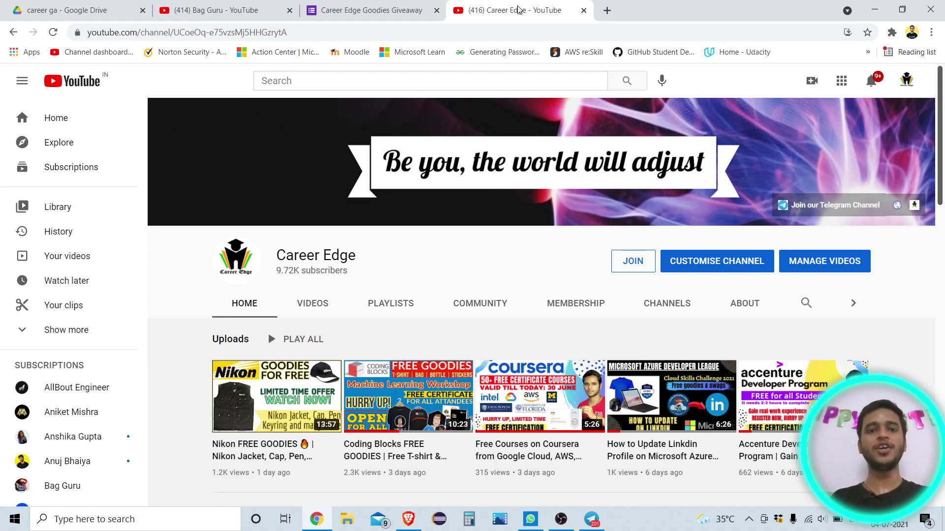
left_click(355, 17)
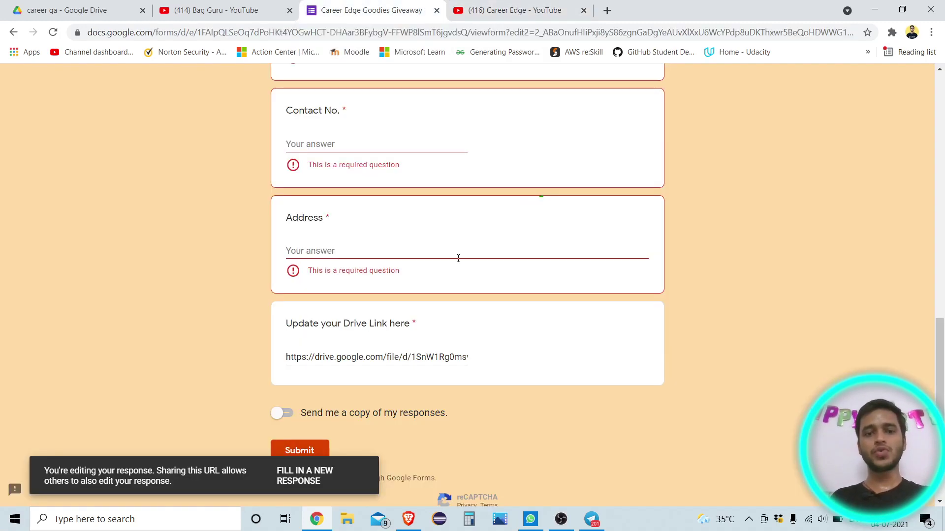
left_click_drag(943, 331, 943, 168)
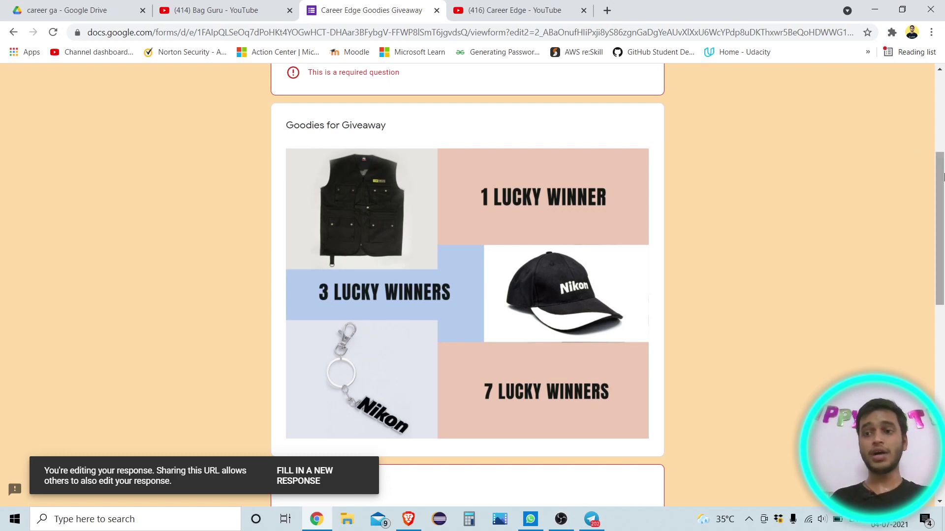
left_click_drag(943, 165, 943, 56)
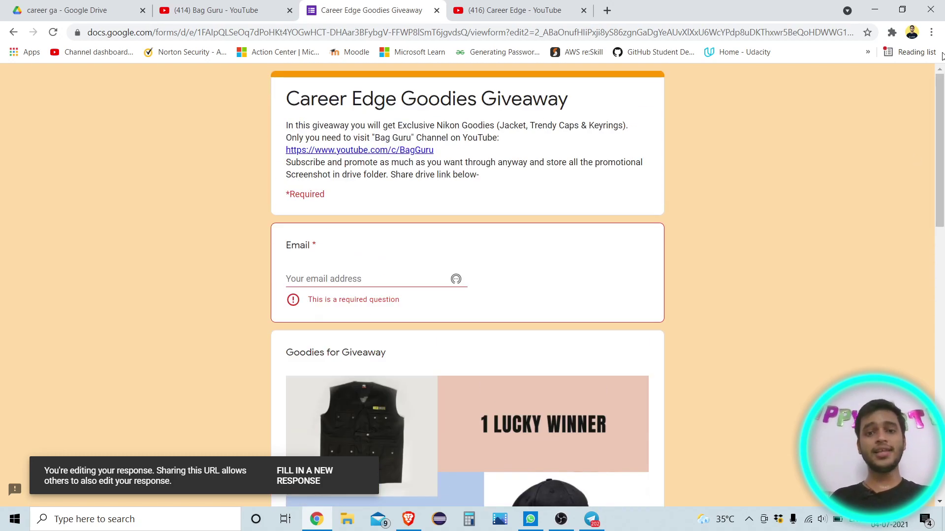
left_click(520, 12)
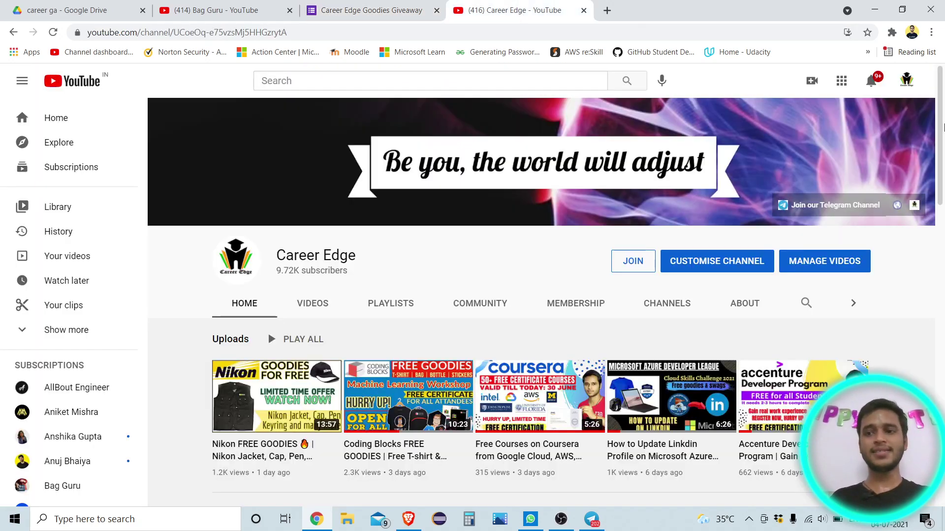
left_click(391, 6)
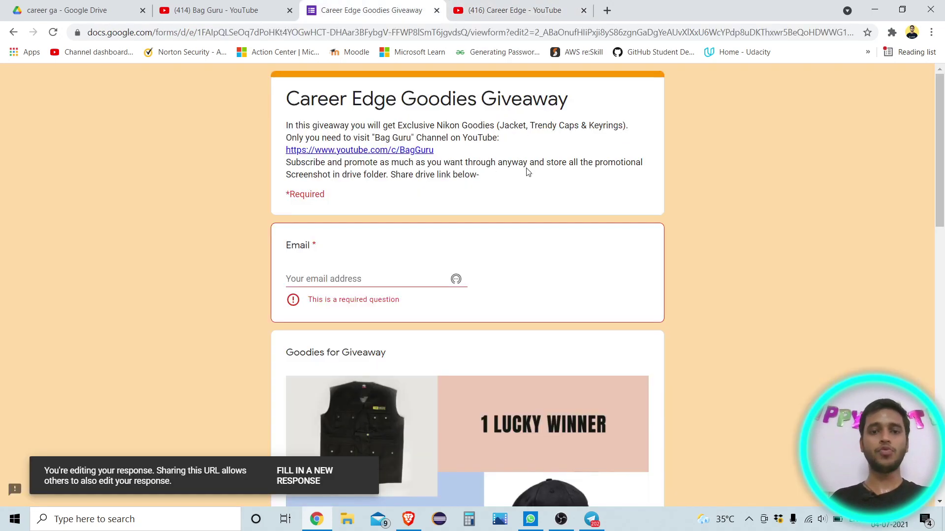
Revisit the Bag Guru channel, the form's Drive link question and prizes, and the Career Edge channel page
left_click(197, 9)
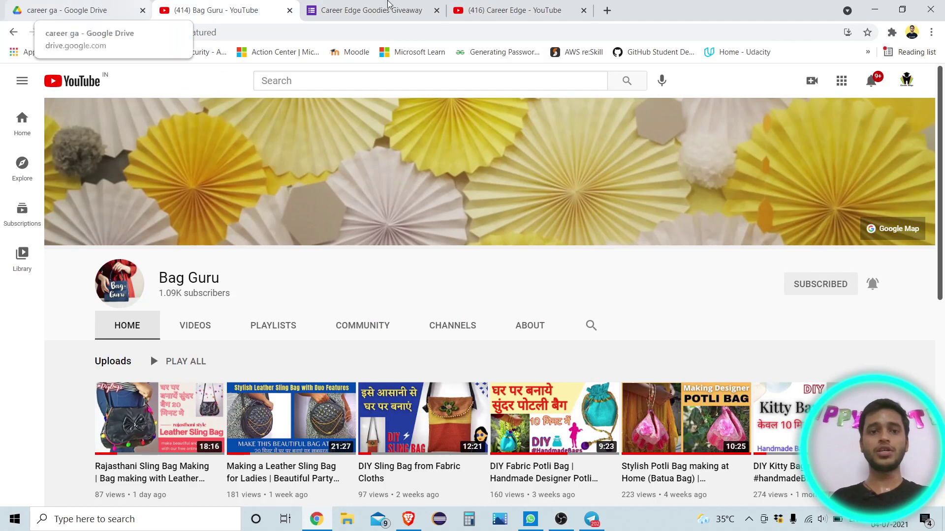
left_click(406, 6)
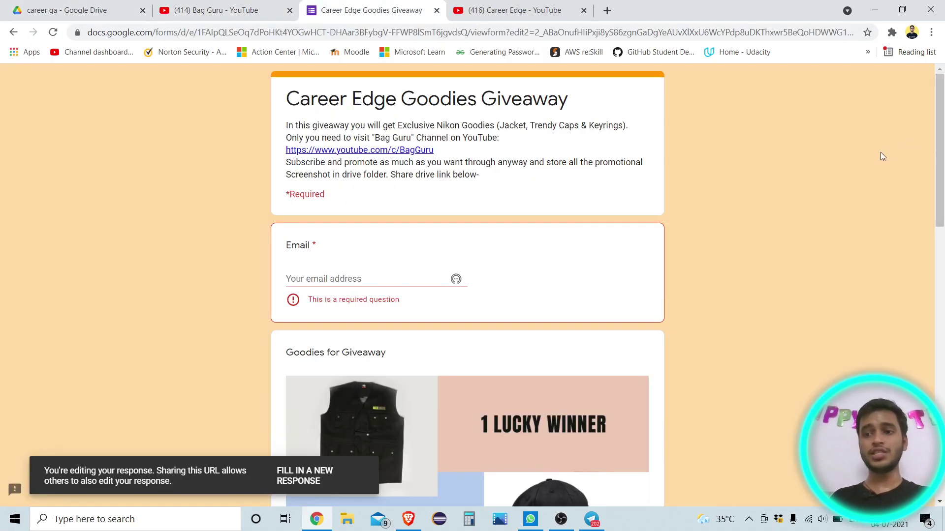
left_click_drag(942, 160, 942, 429)
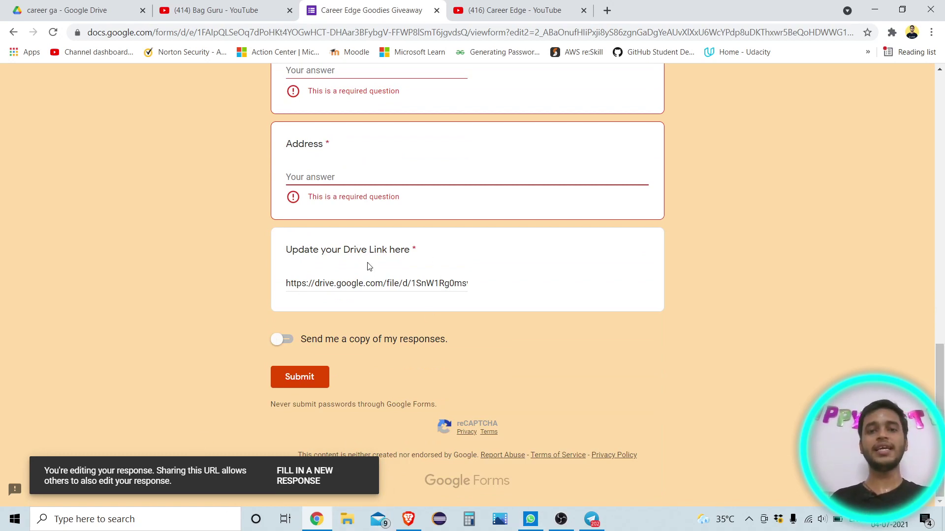
left_click(35, 12)
left_click(308, 6)
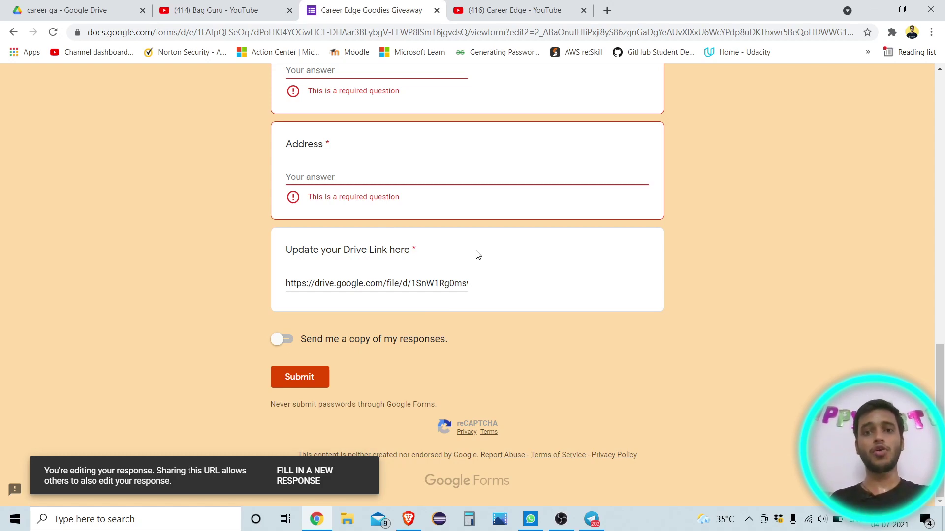
left_click(548, 9)
left_click(372, 9)
left_click_drag(940, 357, 943, 184)
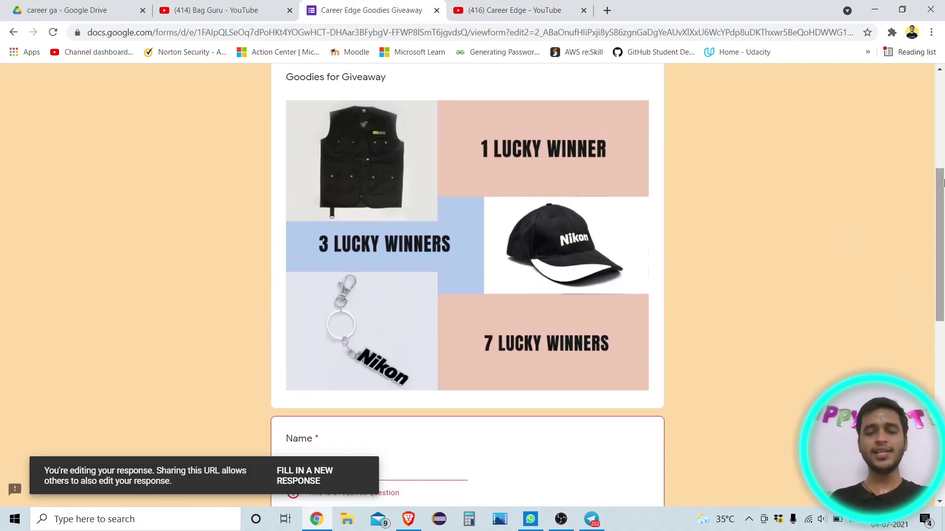
left_click(530, 8)
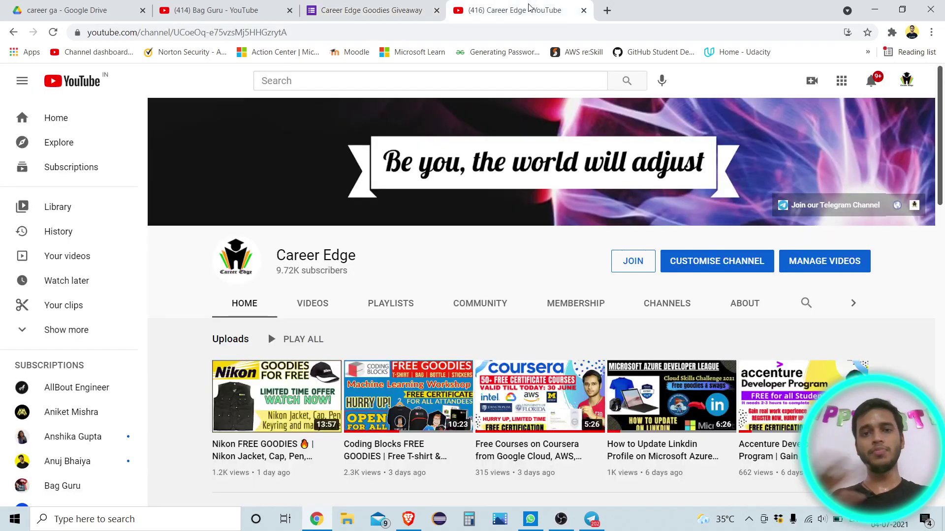